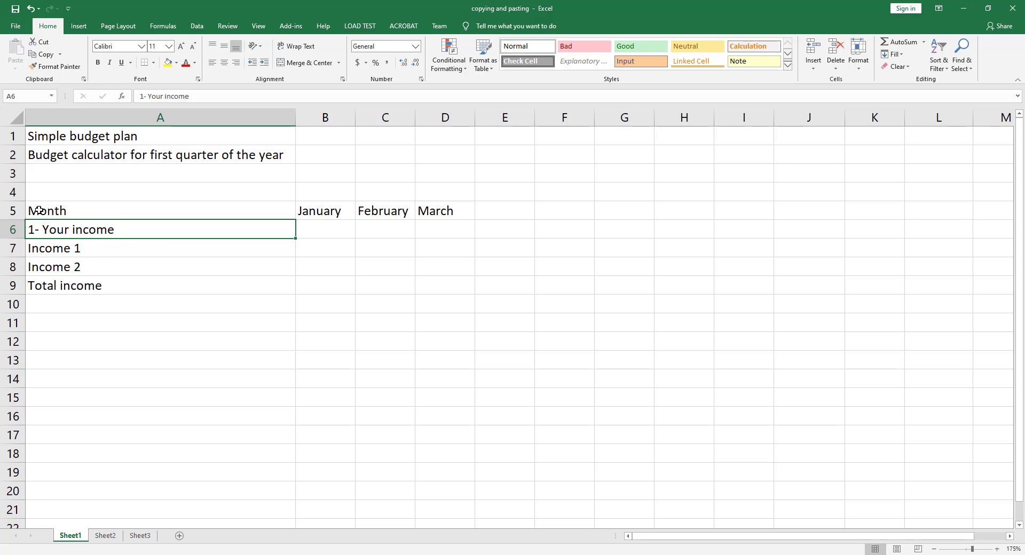
Move the income table from A5:D9 to the range starting at A9, and undo the relocation.
left_click_drag(40, 211, 441, 286)
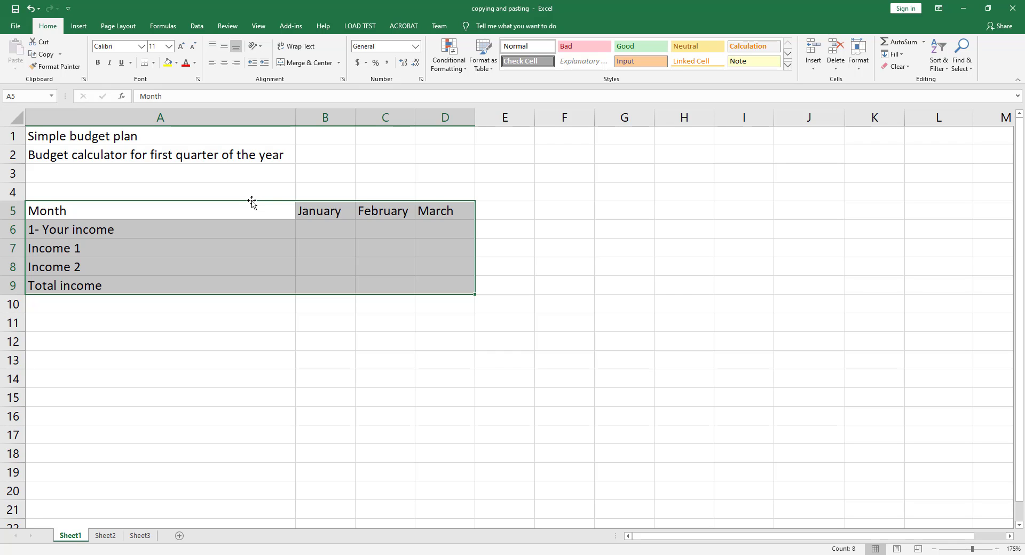
left_click_drag(252, 202, 199, 292)
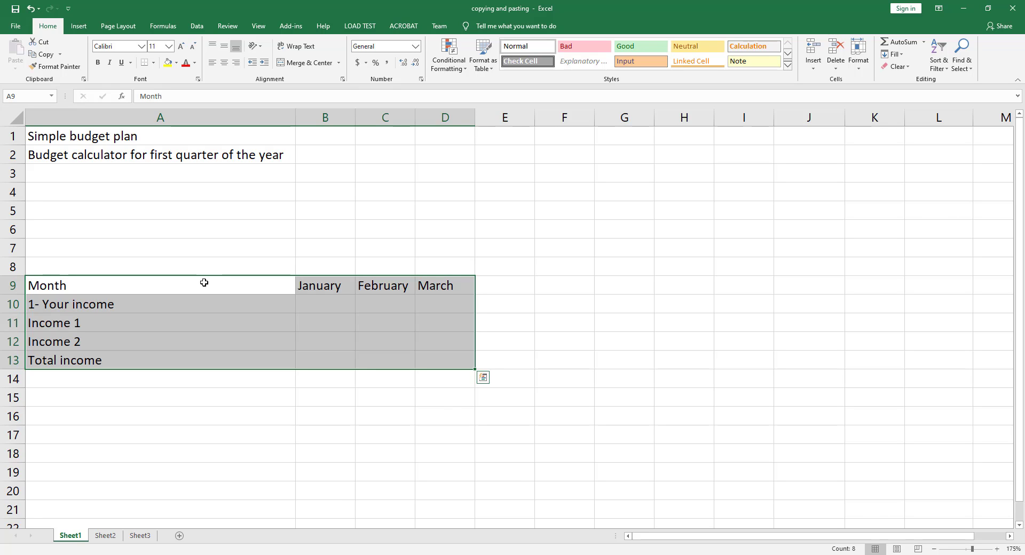
key("ctrl+z")
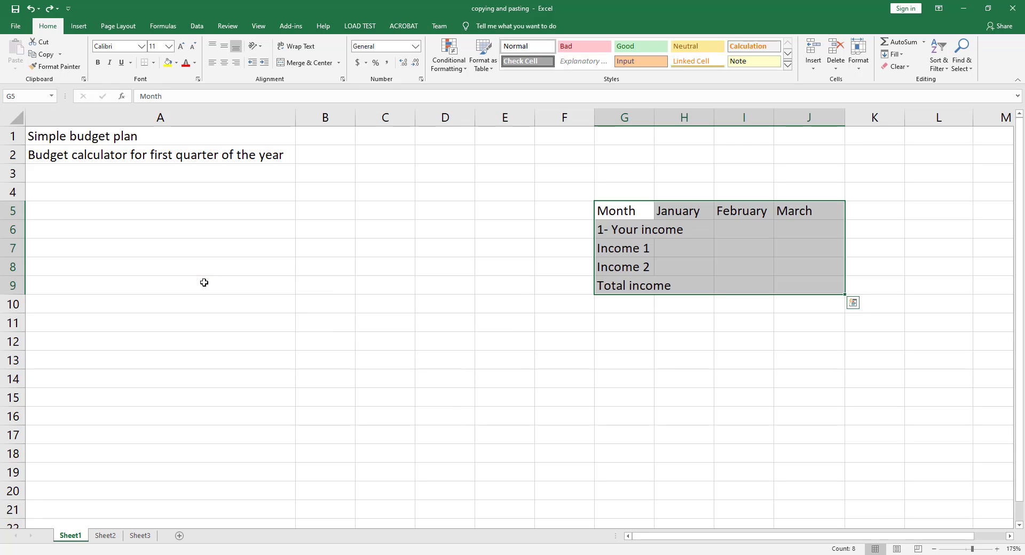
key("ctrl+y")
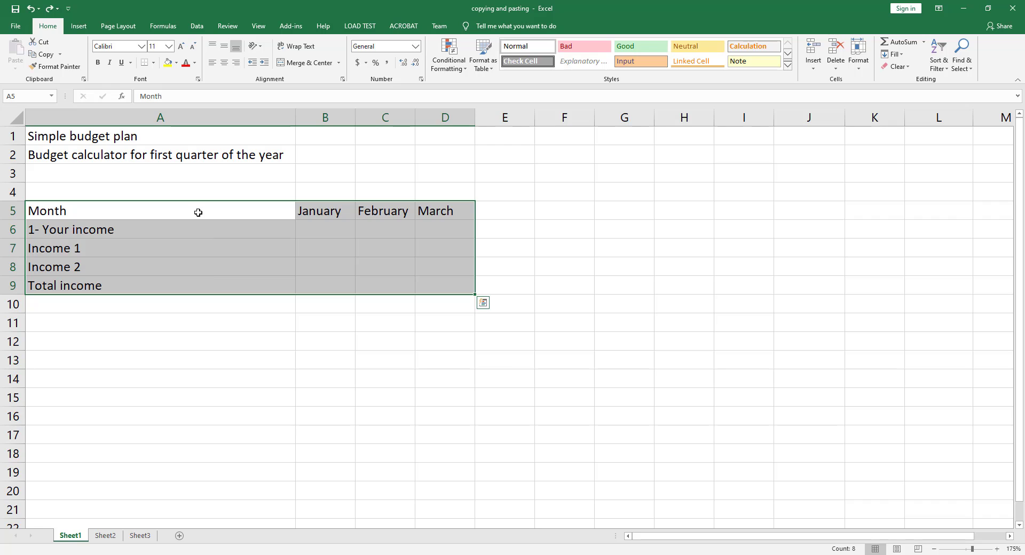
left_click(29, 9)
left_click(195, 327)
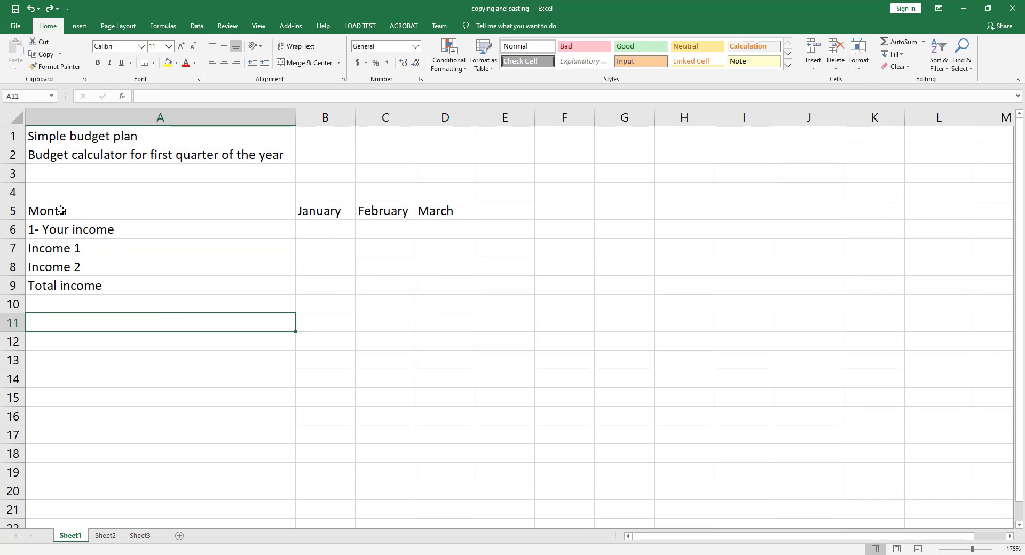
Duplicate the income table A5:D9 into the range G5:J9.
left_click_drag(62, 210, 439, 287)
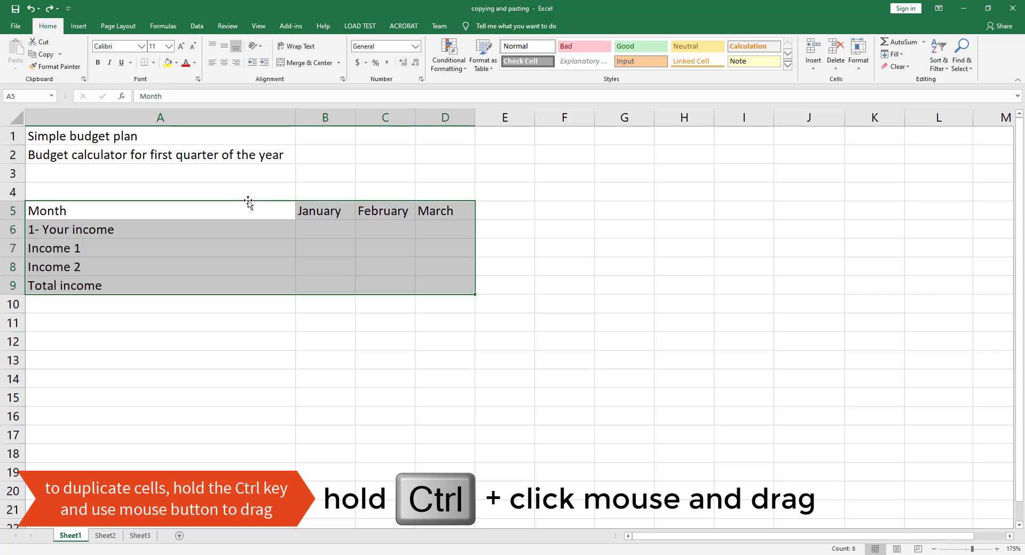
left_click_drag(248, 202, 642, 215)
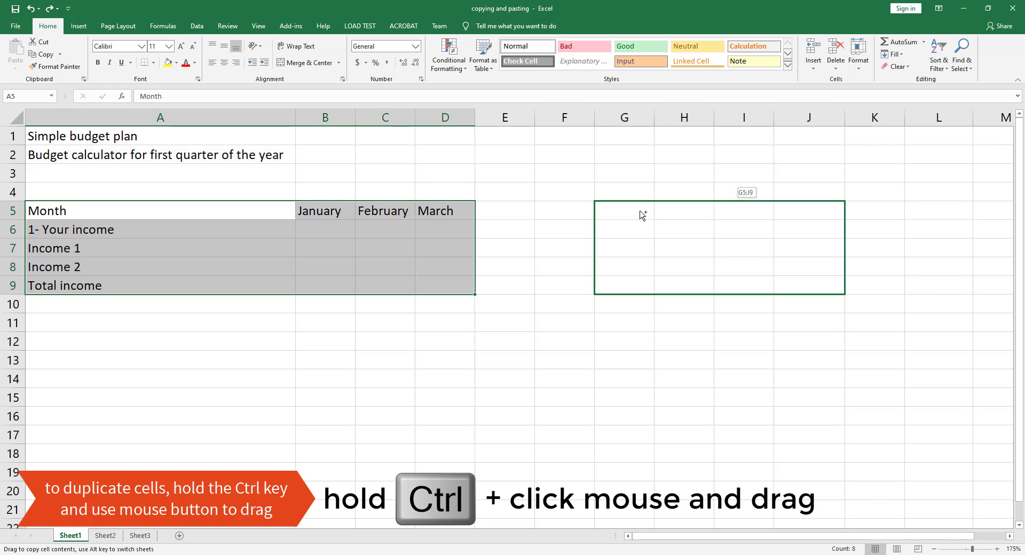
left_click_drag(641, 215, 642, 215)
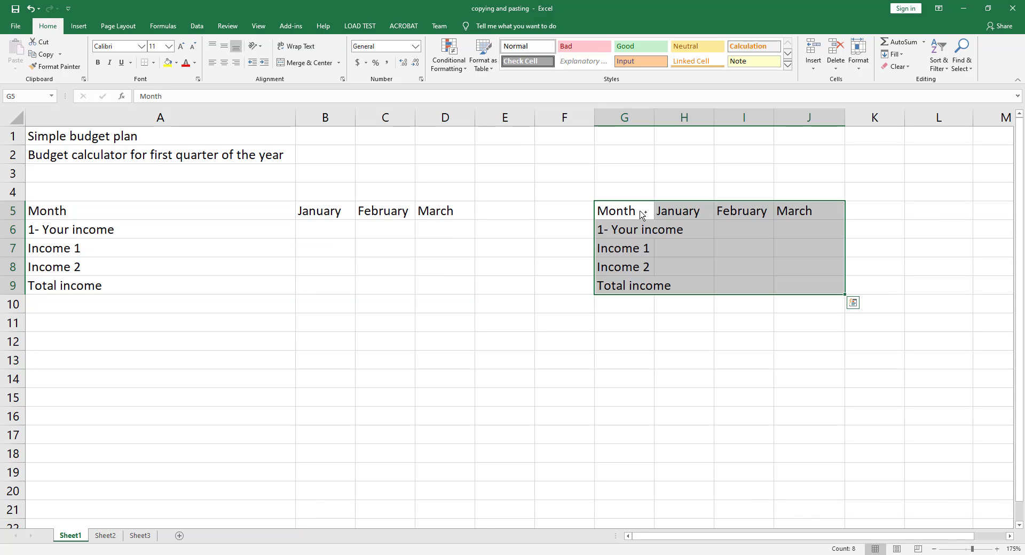
left_click(176, 304)
Duplicate both side-by-side tables in A5:J9 into the range A14:J18.
left_click(79, 214)
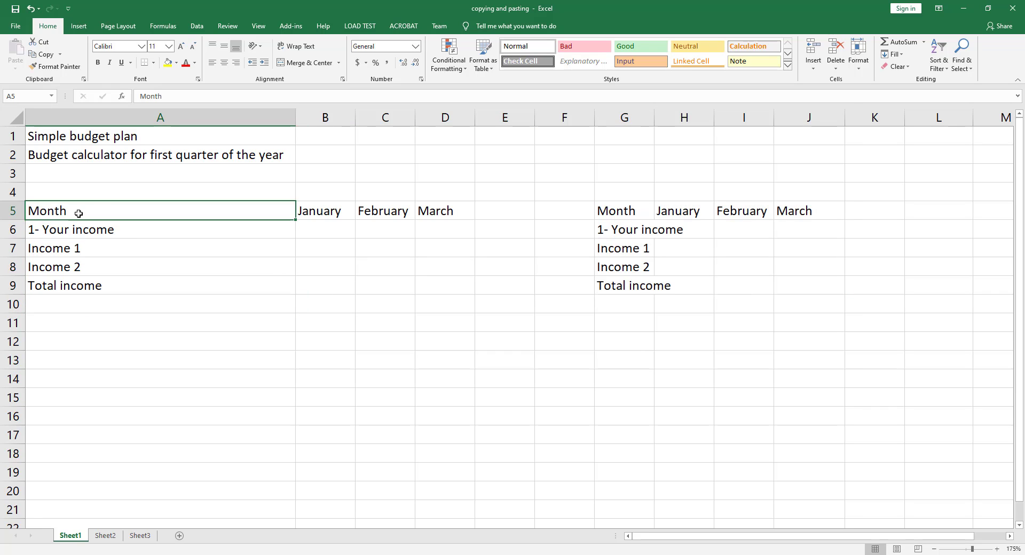
left_click_drag(79, 214, 811, 284)
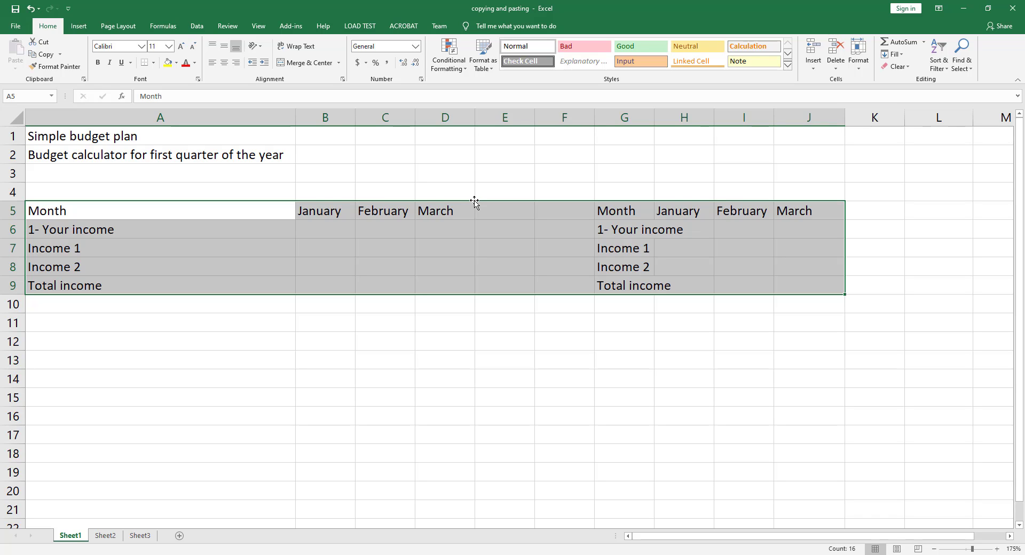
left_click_drag(474, 201, 471, 373)
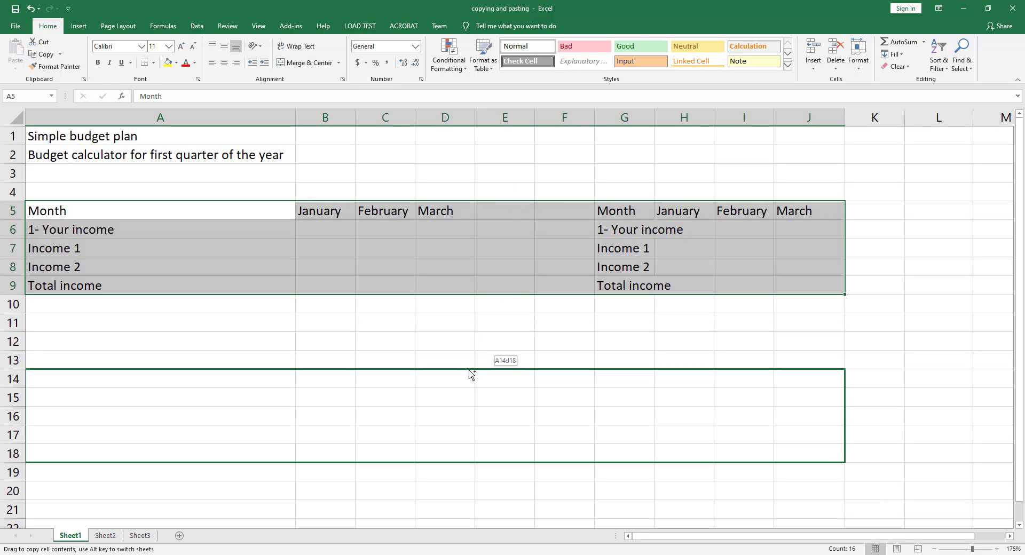
left_click_drag(472, 374, 472, 373)
left_click_drag(471, 374, 472, 374)
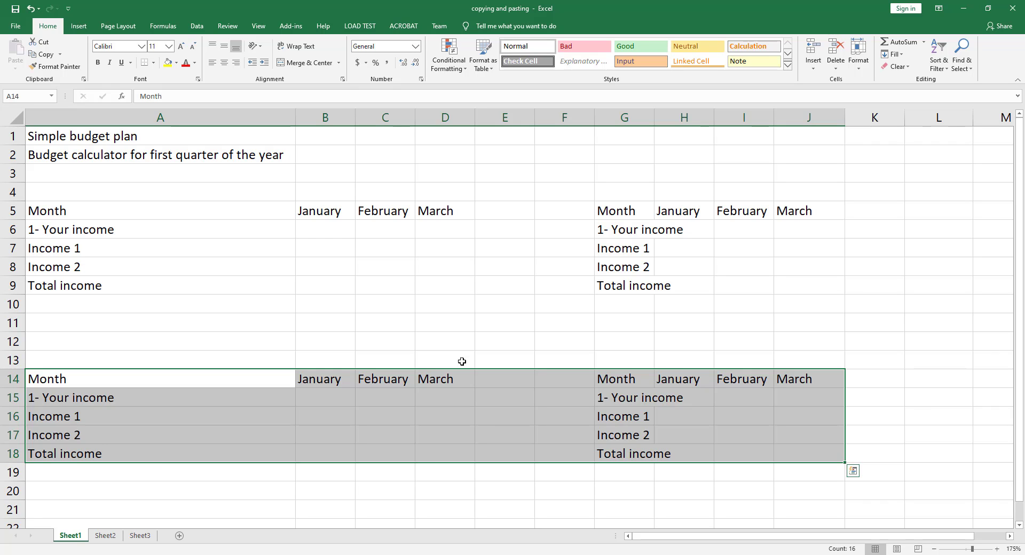
left_click(451, 343)
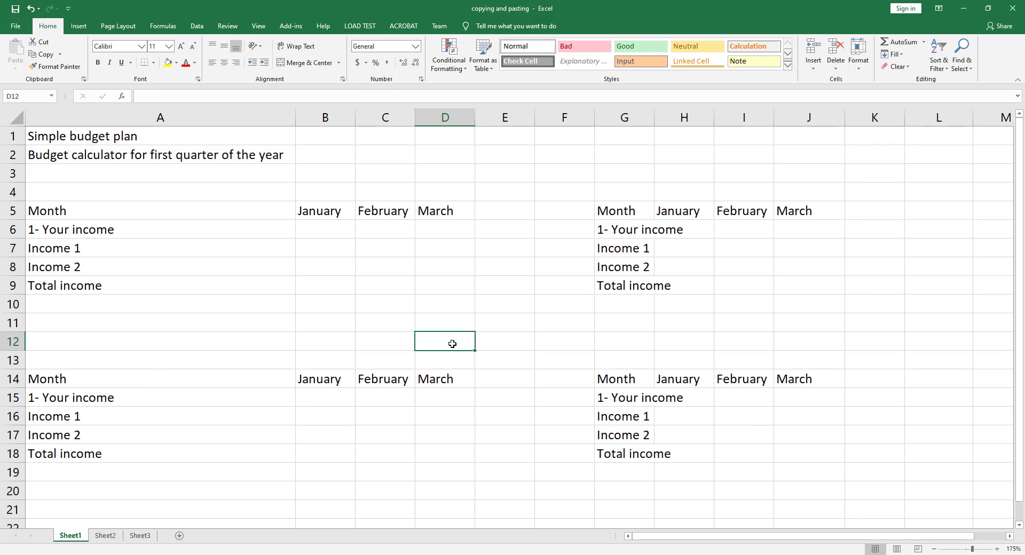
Undo both table duplications so only the original table in A5:D9 is left.
key("ctrl+z")
key("ctrl+z")
left_click(335, 322)
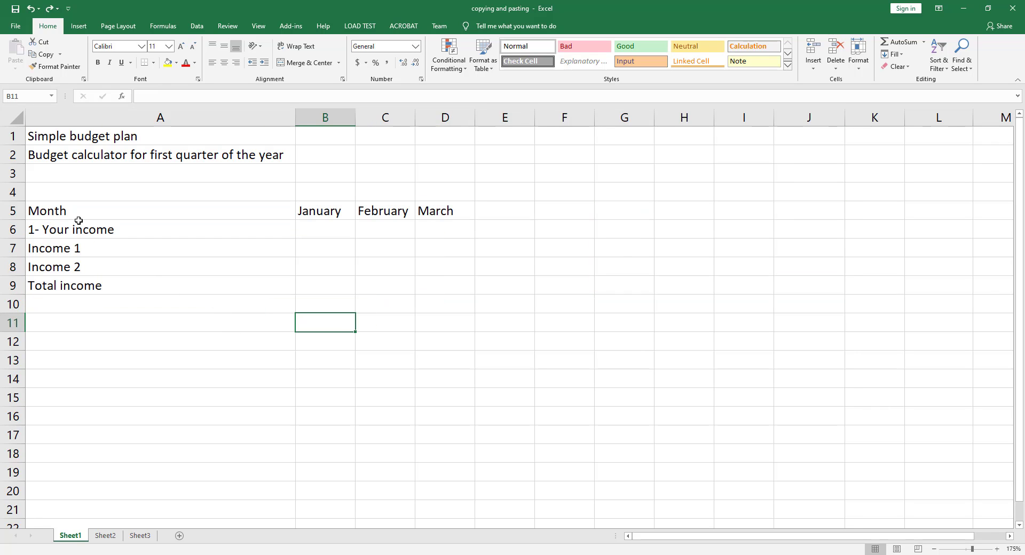
Copy the income table in A5:D9 to the clipboard.
left_click_drag(46, 209, 448, 286)
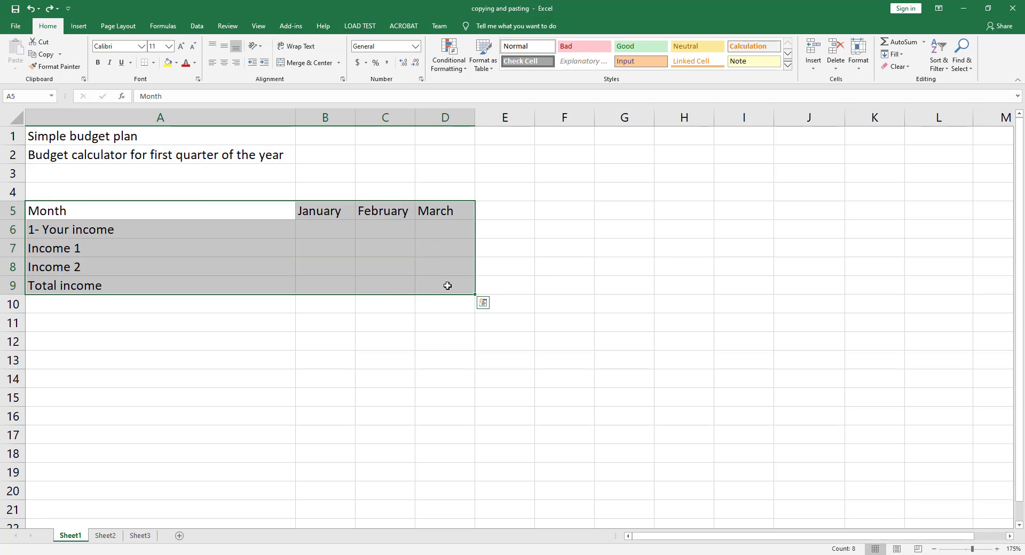
key("ctrl+c")
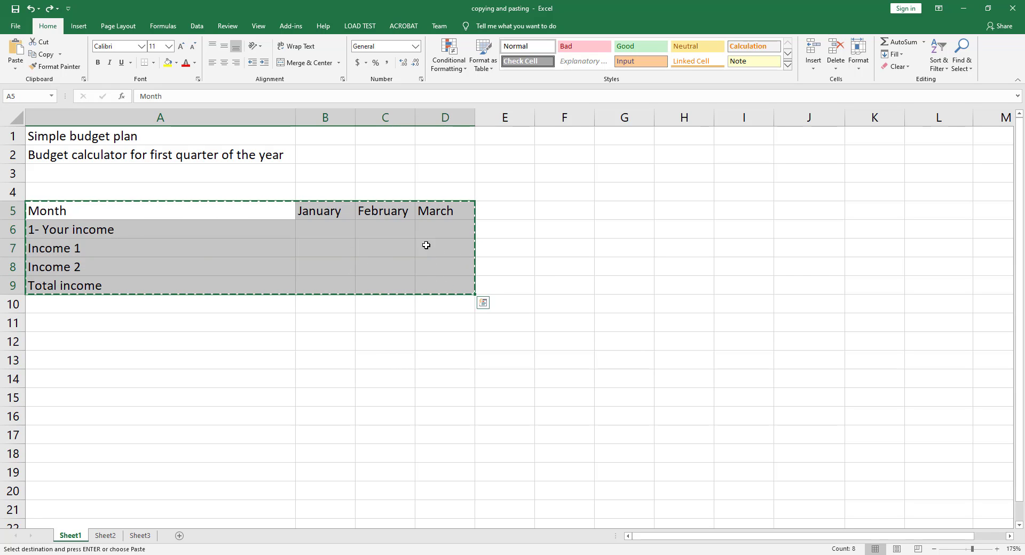
Paste the copied income table at F5 on the same sheet, and undo the paste.
left_click(562, 257)
left_click(565, 215)
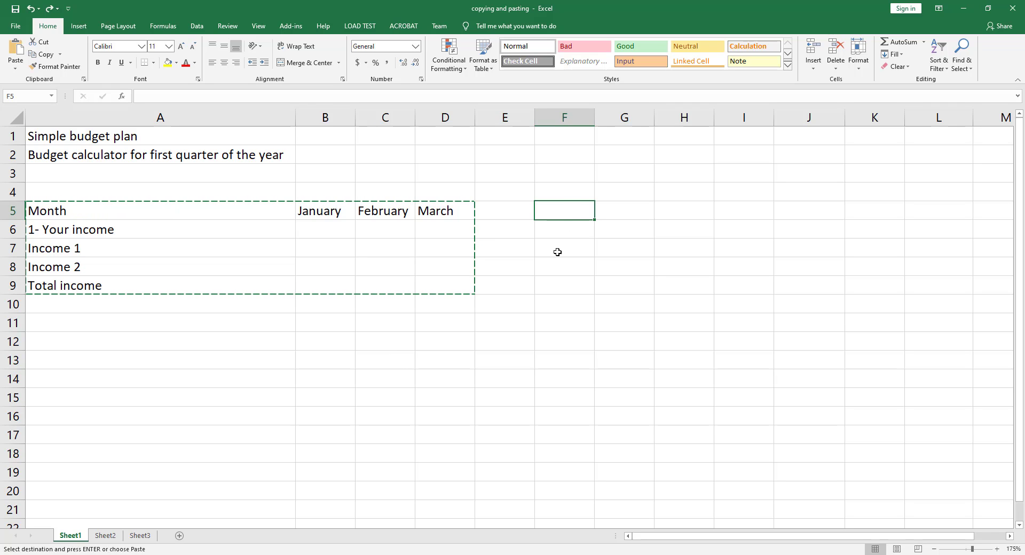
key("ctrl+v")
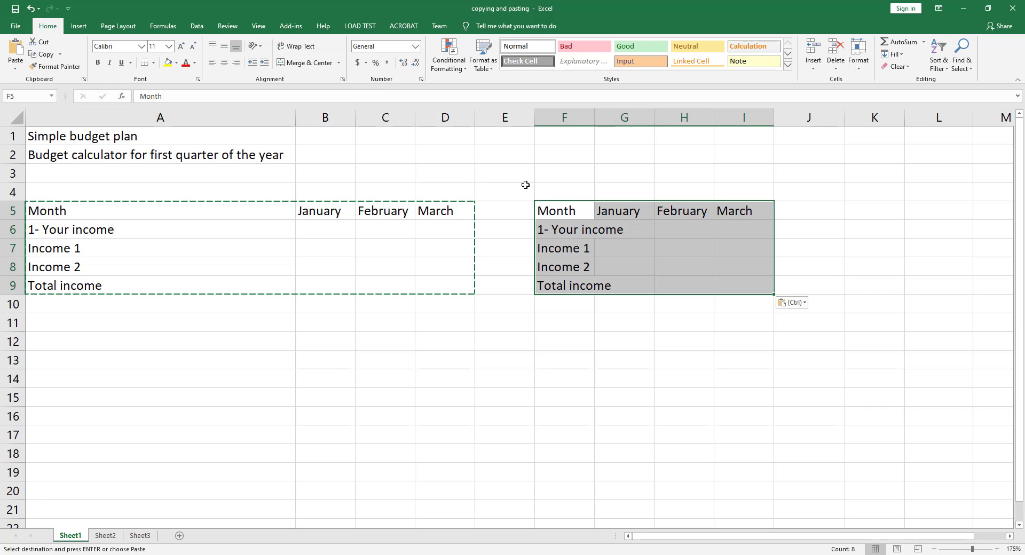
left_click(525, 309)
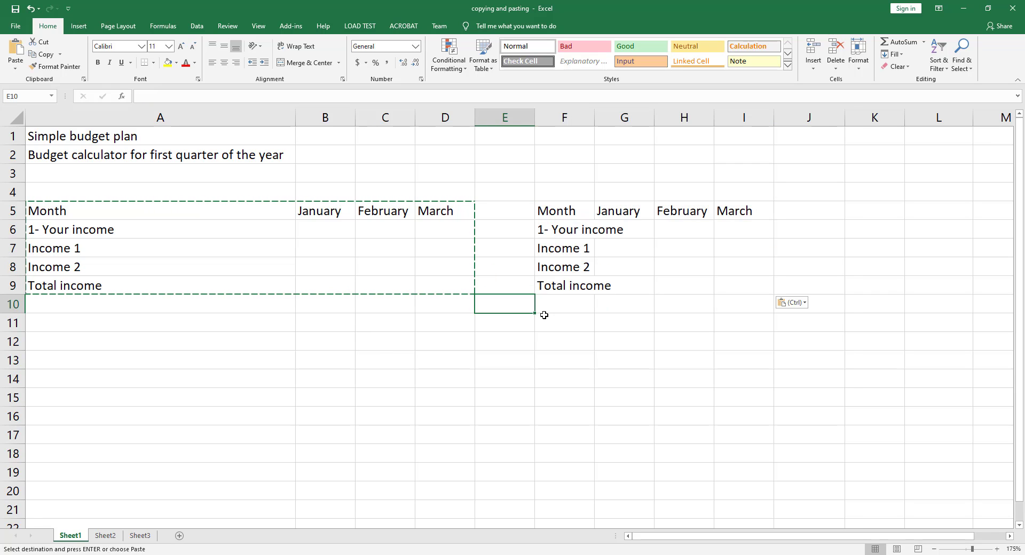
key("ctrl+z")
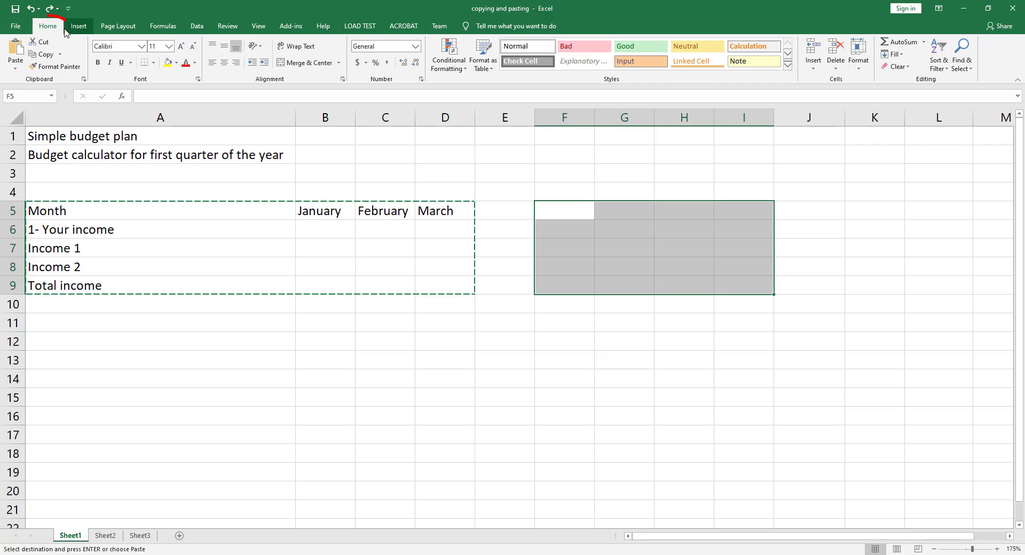
Paste the copied income table as a picture at F5.
left_click(15, 69)
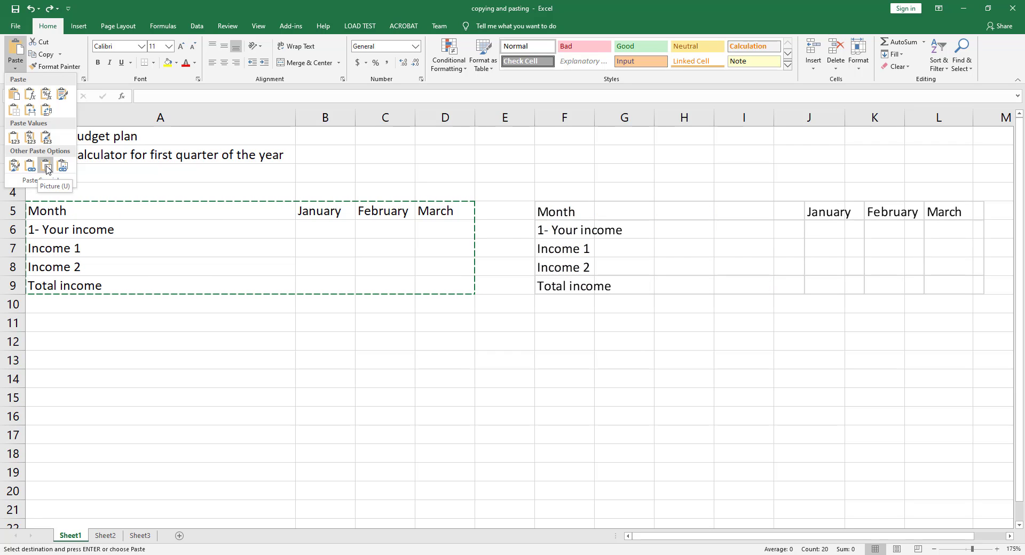
left_click(47, 169)
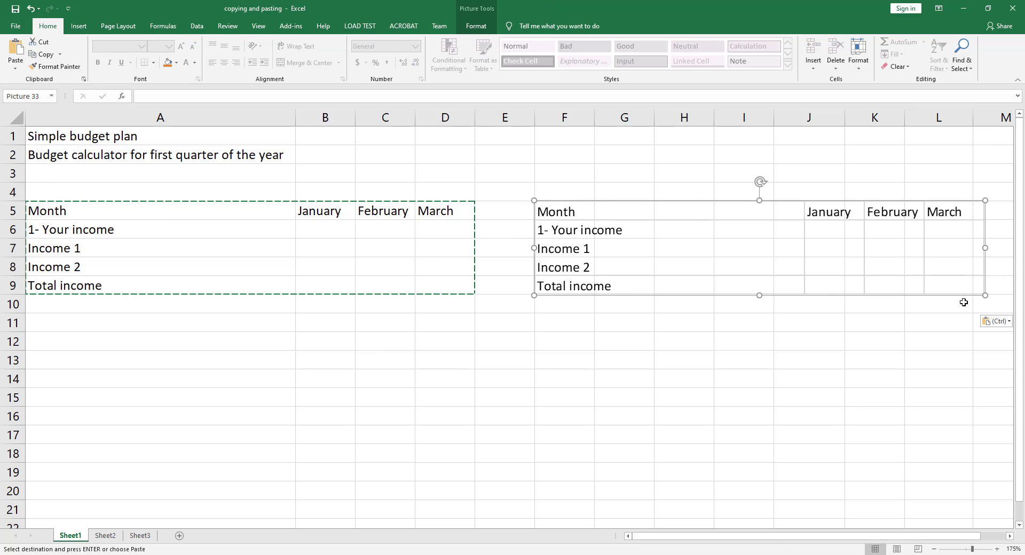
Shrink the pasted table picture and rotate it slightly clockwise.
left_click_drag(985, 295, 852, 286)
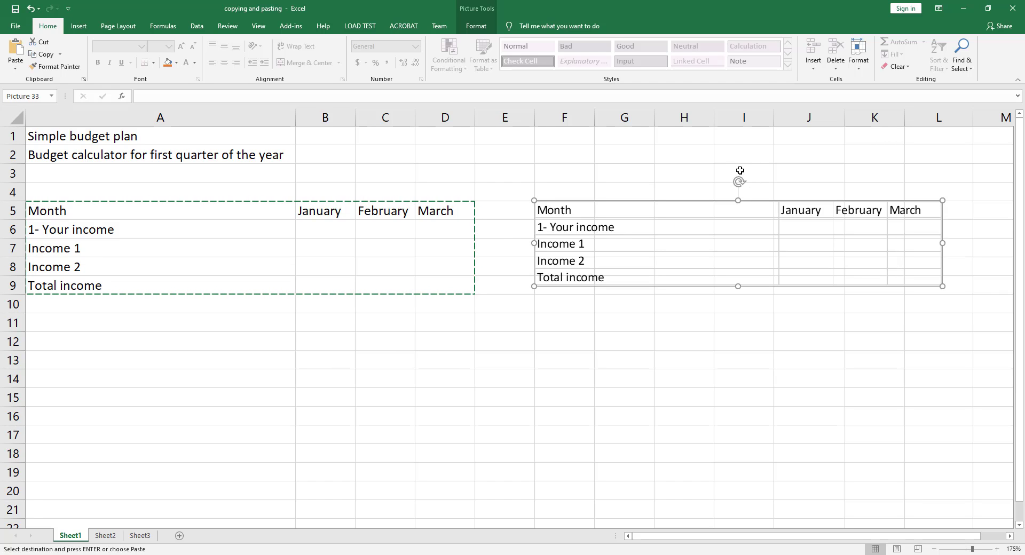
left_click_drag(739, 181, 767, 164)
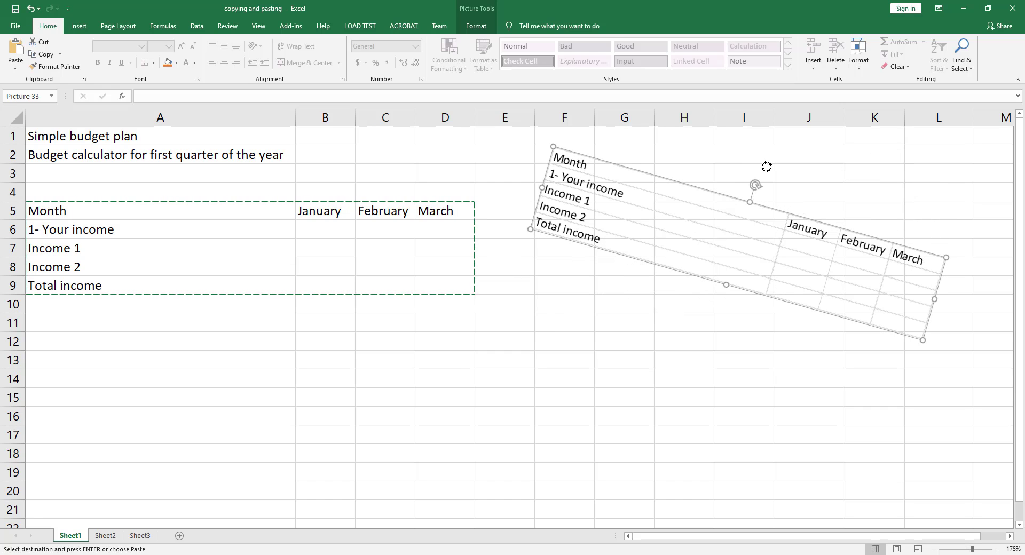
left_click(787, 180)
Delete the rotated table picture from the sheet.
left_click(764, 229)
key("Delete")
left_click(536, 238)
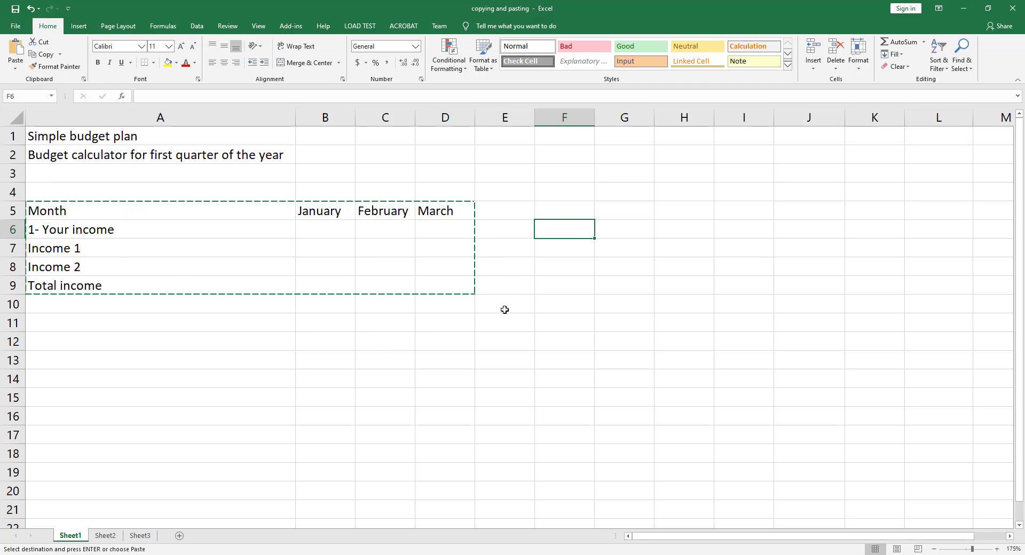
Paste the copied income table at A1 of both Sheet2 and Sheet3.
left_click(110, 538)
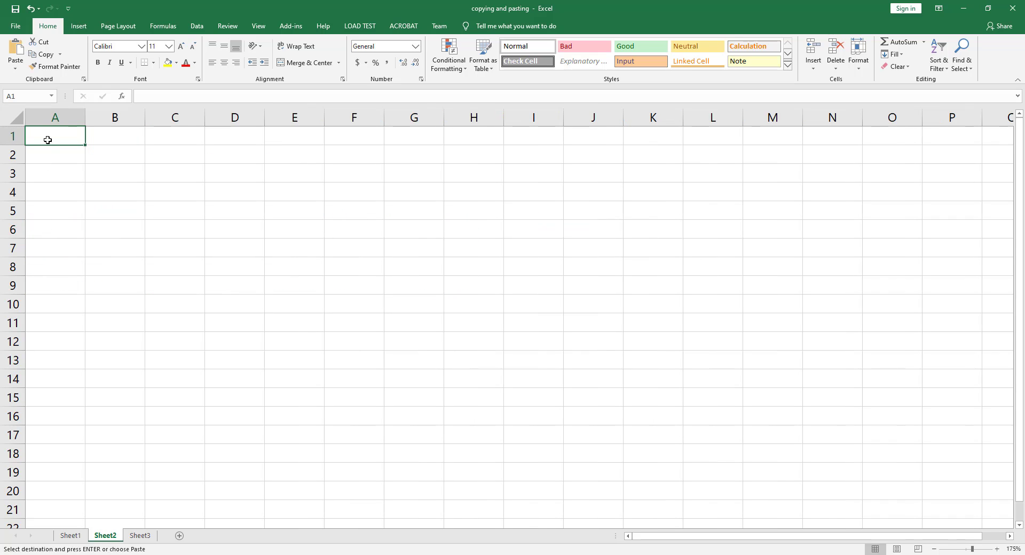
key("ctrl+v")
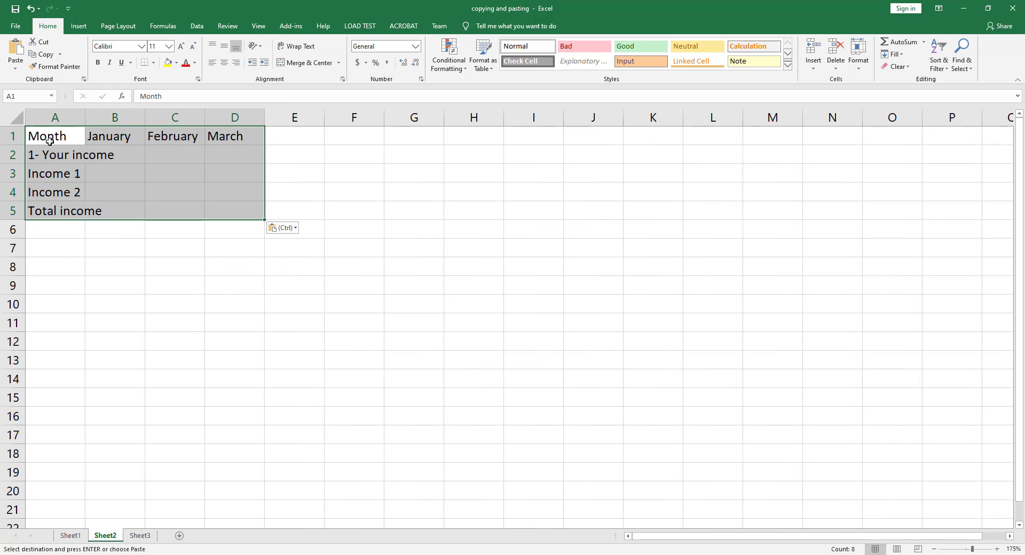
left_click(135, 536)
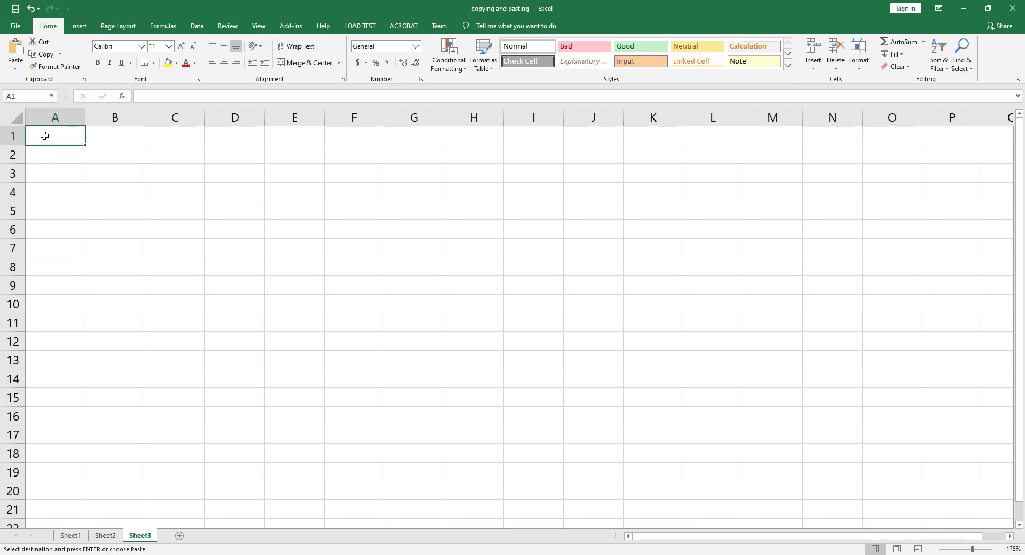
key("ctrl+v")
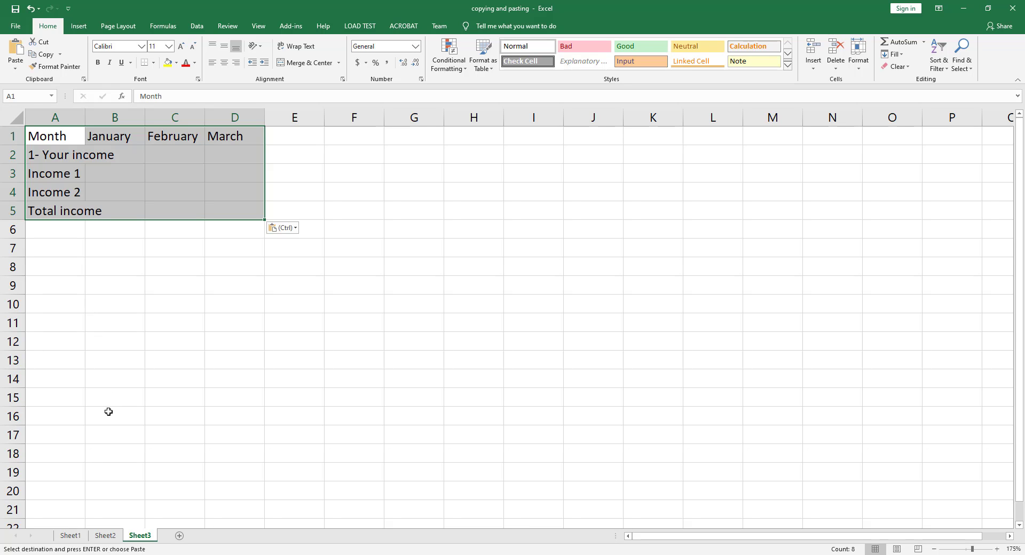
Return to Sheet1 and end the active copy mode, leaving cell G5 selected.
left_click(75, 536)
left_click(650, 252)
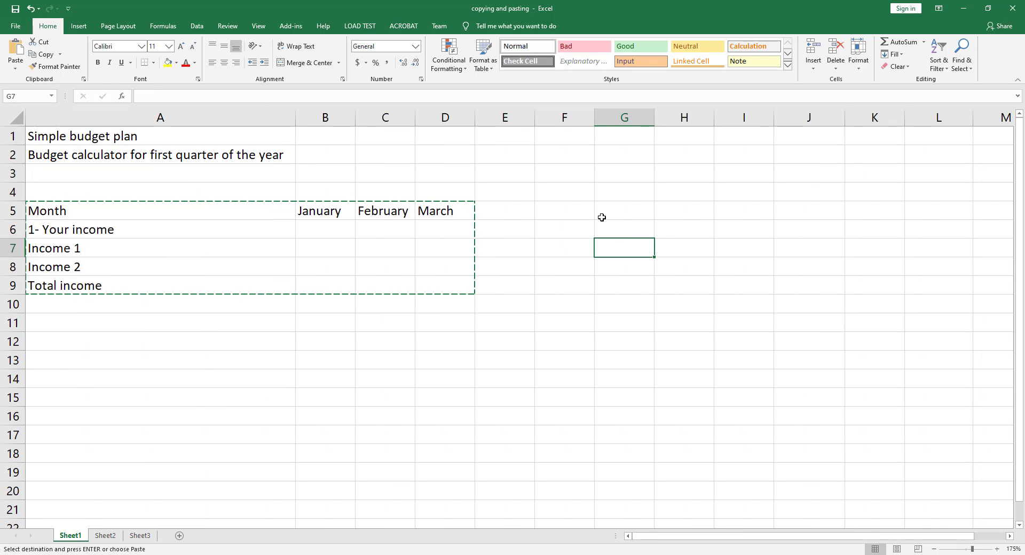
key("Escape")
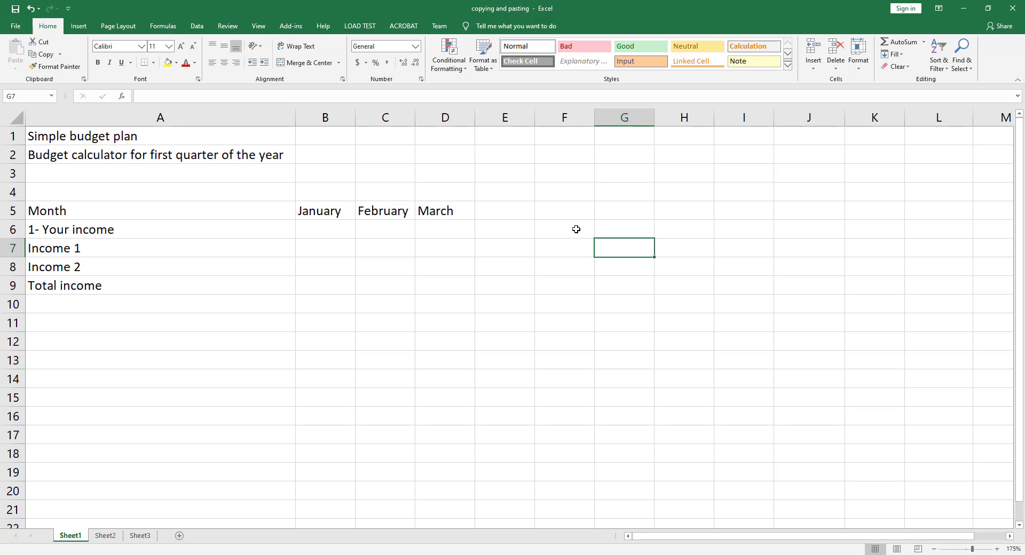
left_click(577, 211)
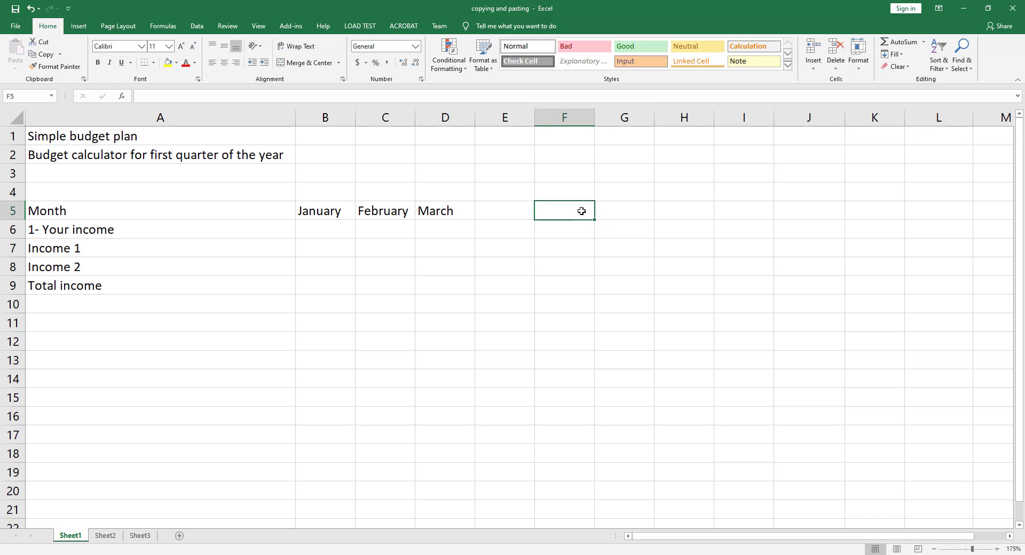
left_click(623, 210)
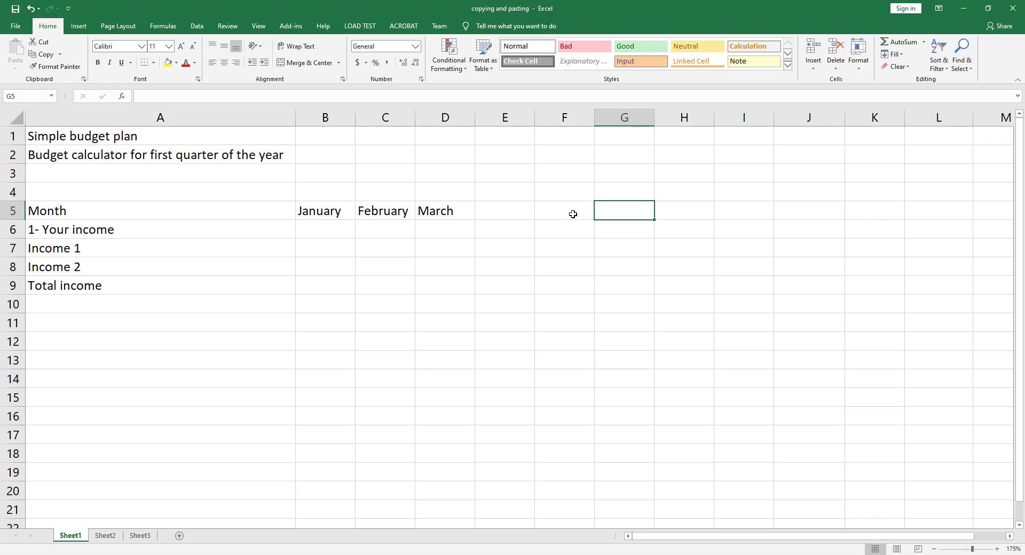